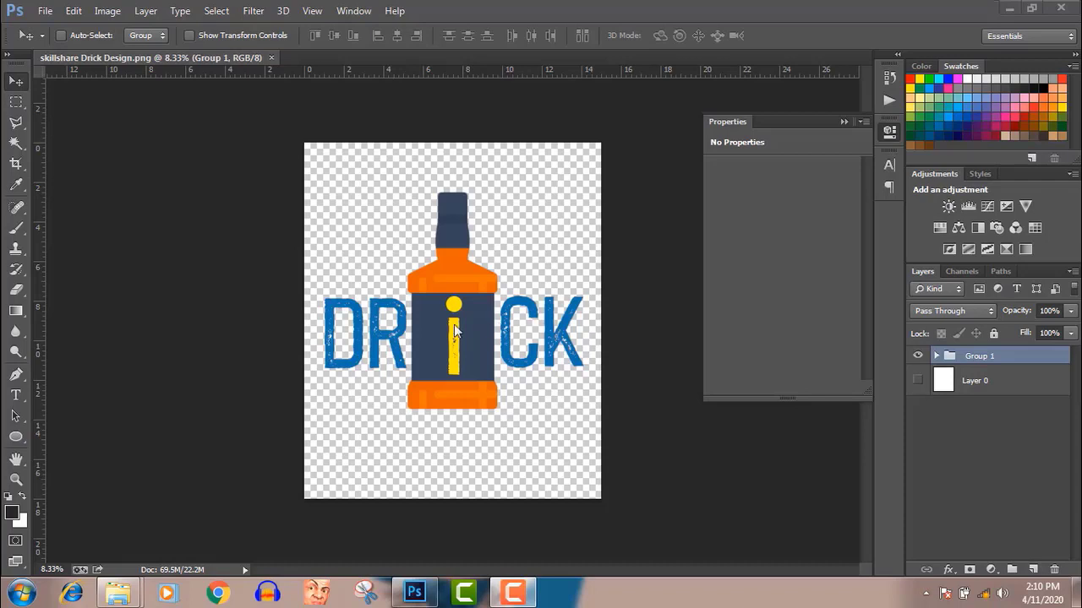
Open the New tshirt mockup on hunger PSD from the MOckUps folder in the Pictures library
{"action": "mouse_move", "coordinate": [127, 598]}
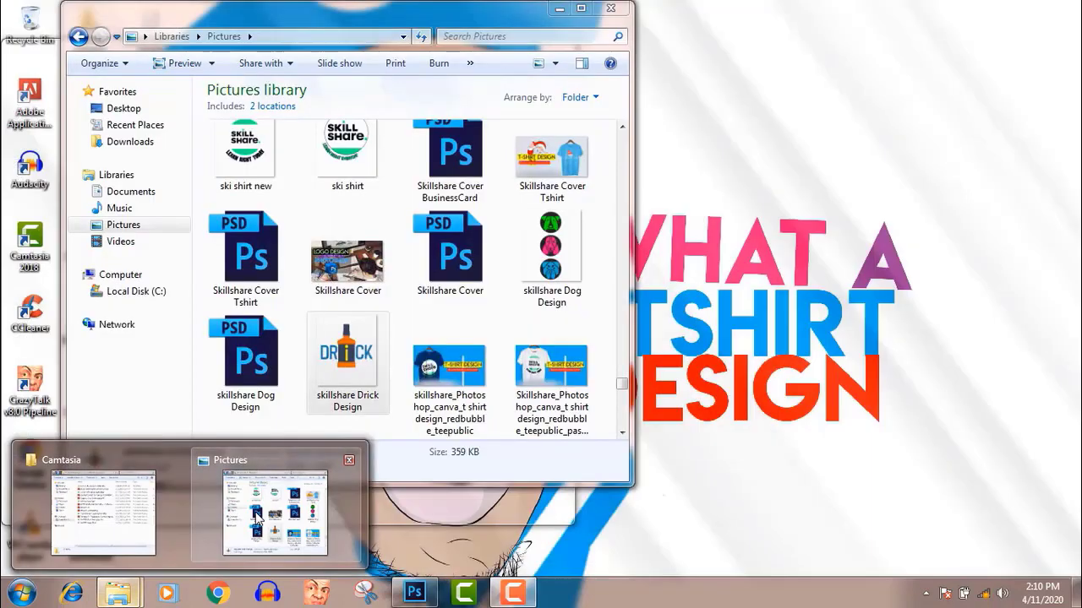
{"action": "left_click", "coordinate": [275, 513]}
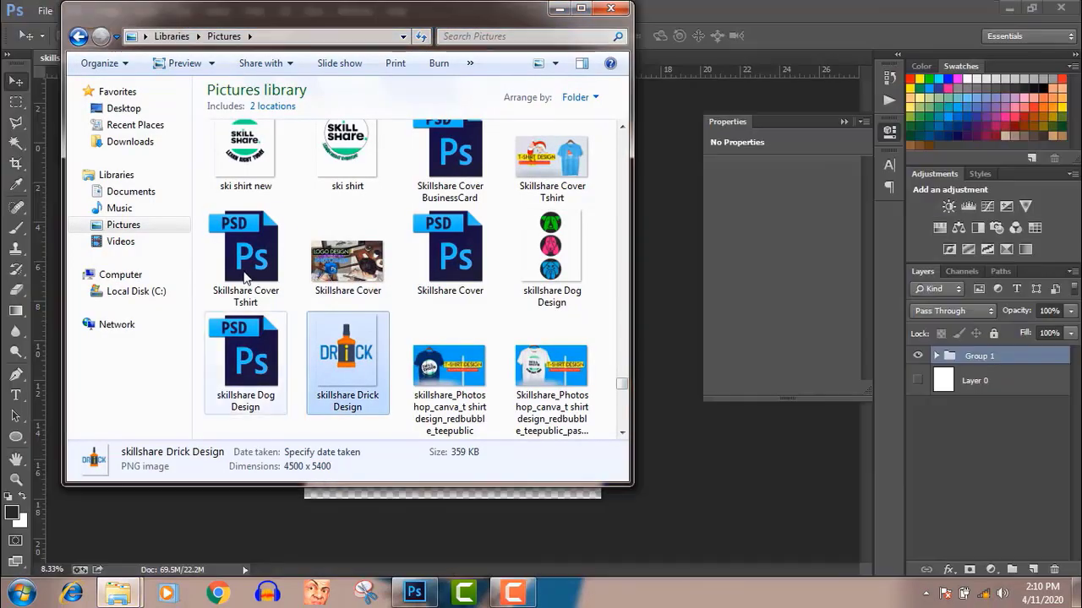
{"action": "left_click", "coordinate": [240, 250]}
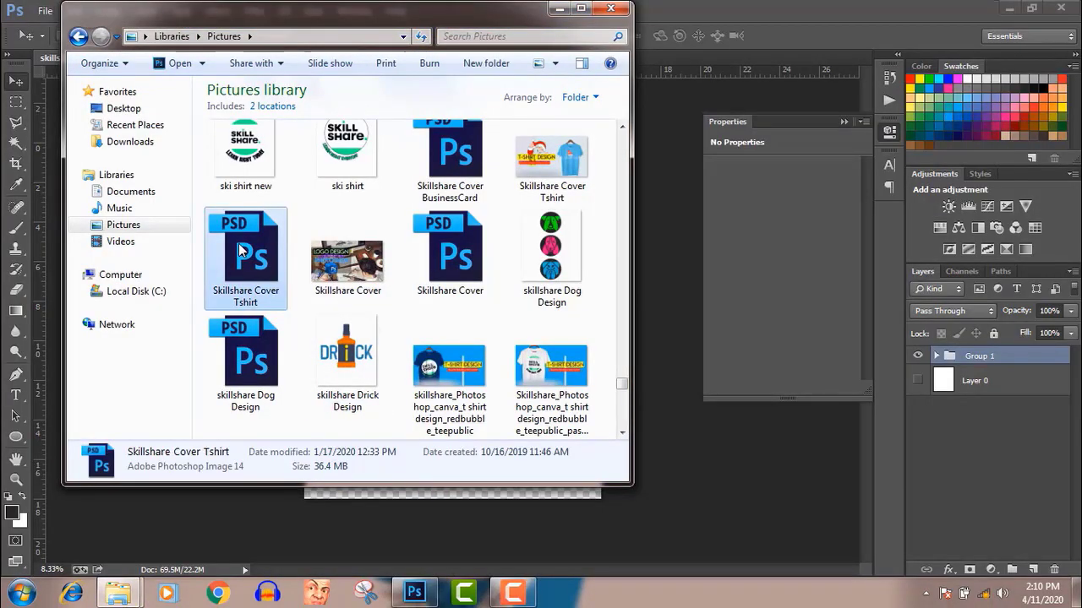
{"action": "key", "text": "Home"}
{"action": "double_click", "coordinate": [238, 183]}
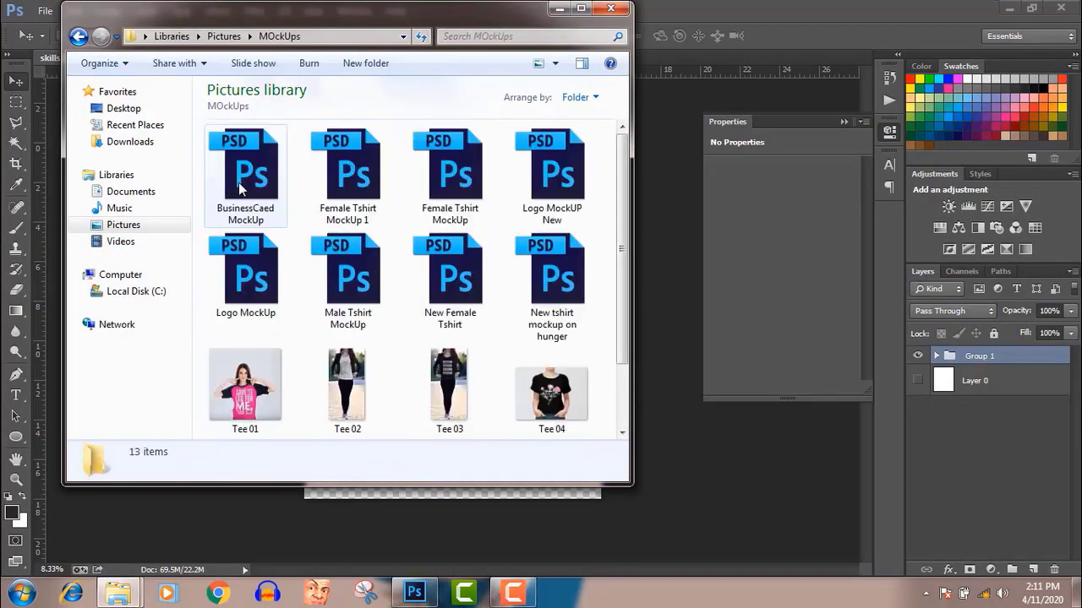
{"action": "double_click", "coordinate": [553, 288]}
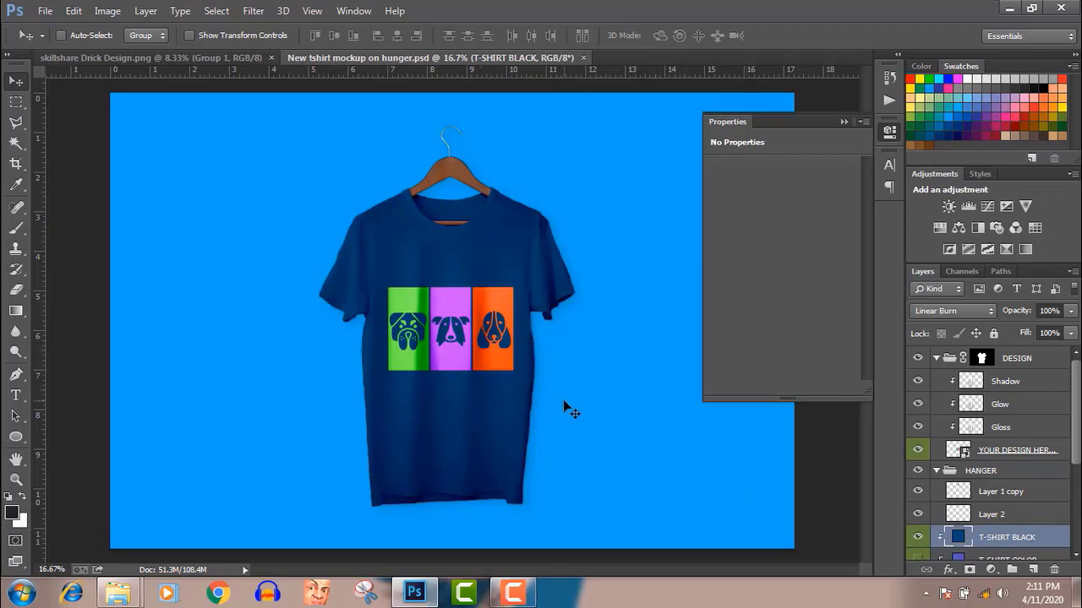
Open the contents of the YOUR DESIGN HERE smart object and delete its dg c and Bali layers
{"action": "left_click", "coordinate": [842, 121]}
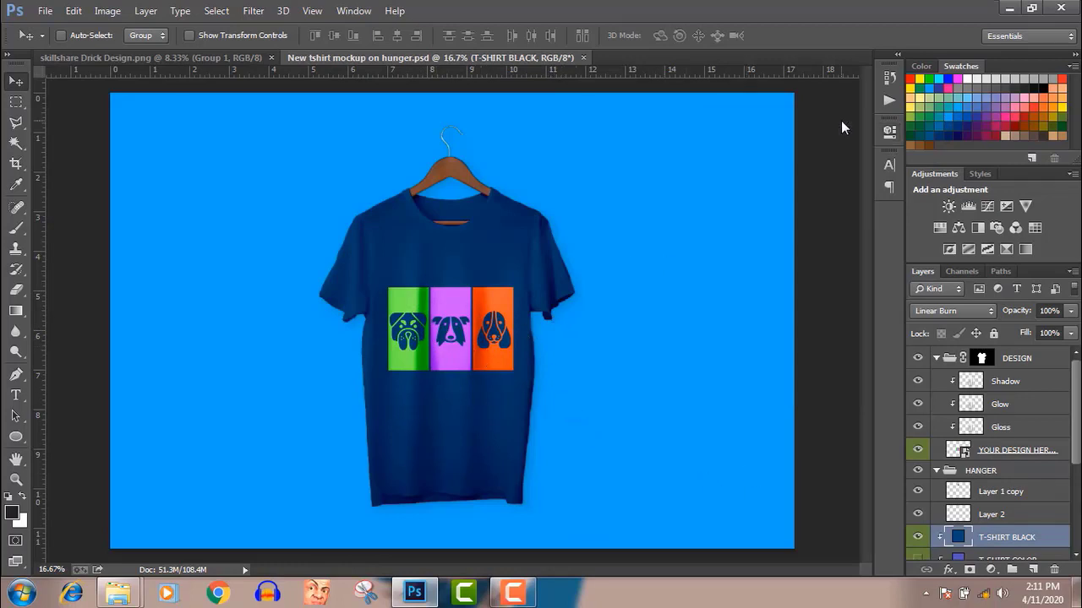
{"action": "left_click", "coordinate": [953, 452]}
{"action": "double_click", "coordinate": [953, 452]}
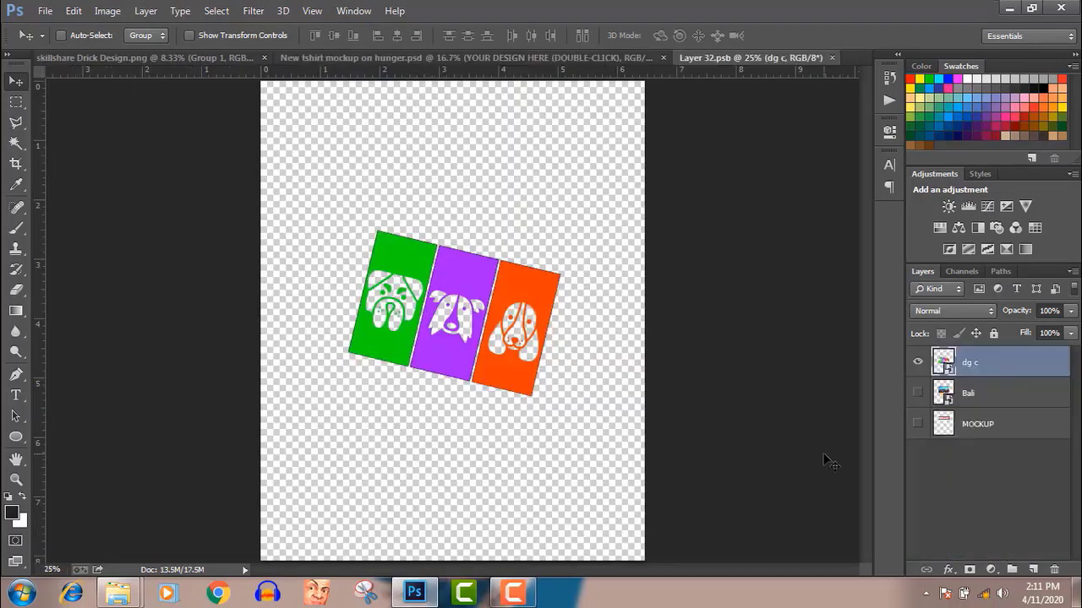
{"action": "key", "text": "Delete"}
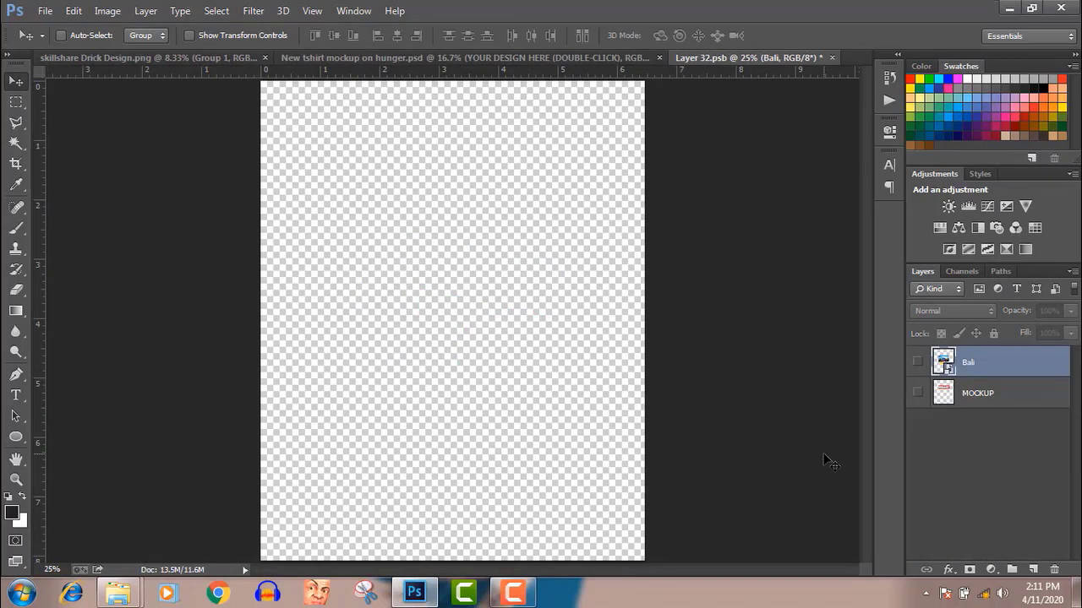
{"action": "key", "text": "Delete"}
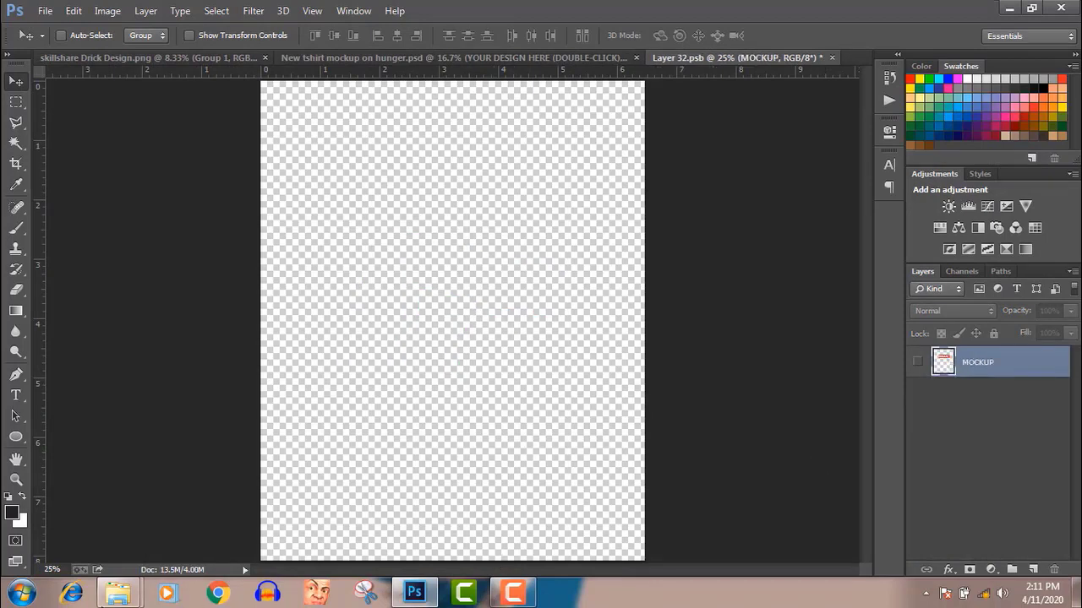
Place the skillshare Drick Design PNG from the Pictures library into the smart object's document
{"action": "mouse_move", "coordinate": [130, 597]}
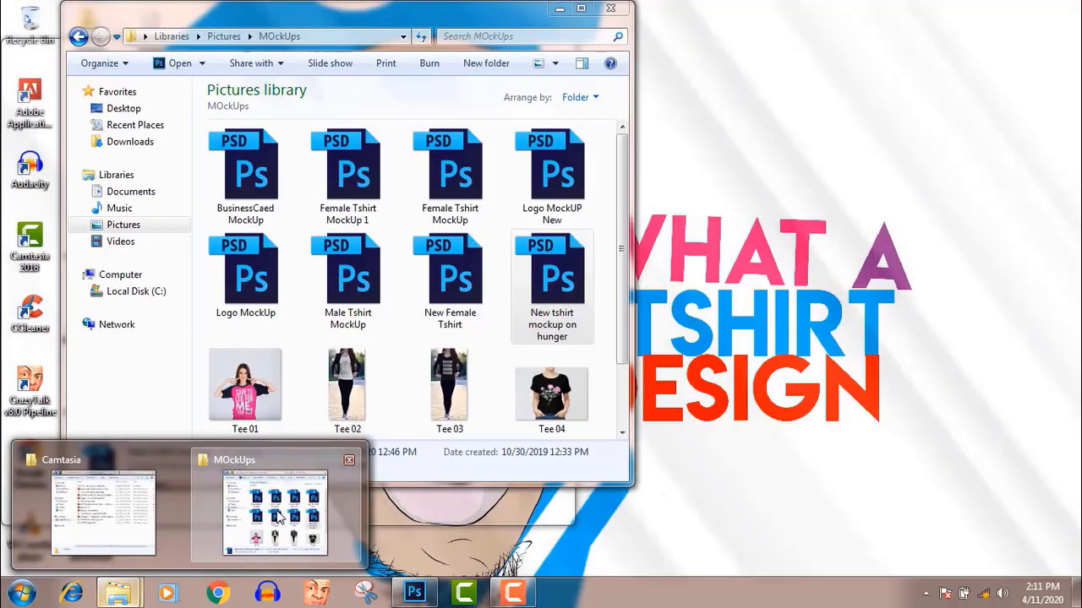
{"action": "left_click", "coordinate": [274, 512]}
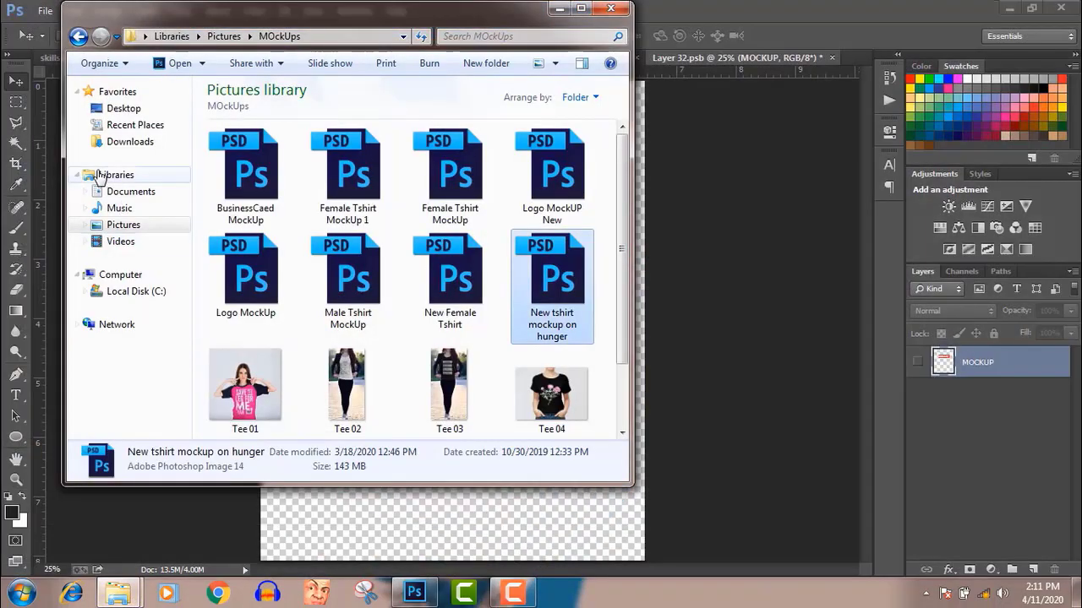
{"action": "left_click", "coordinate": [130, 230]}
{"action": "left_click", "coordinate": [357, 368]}
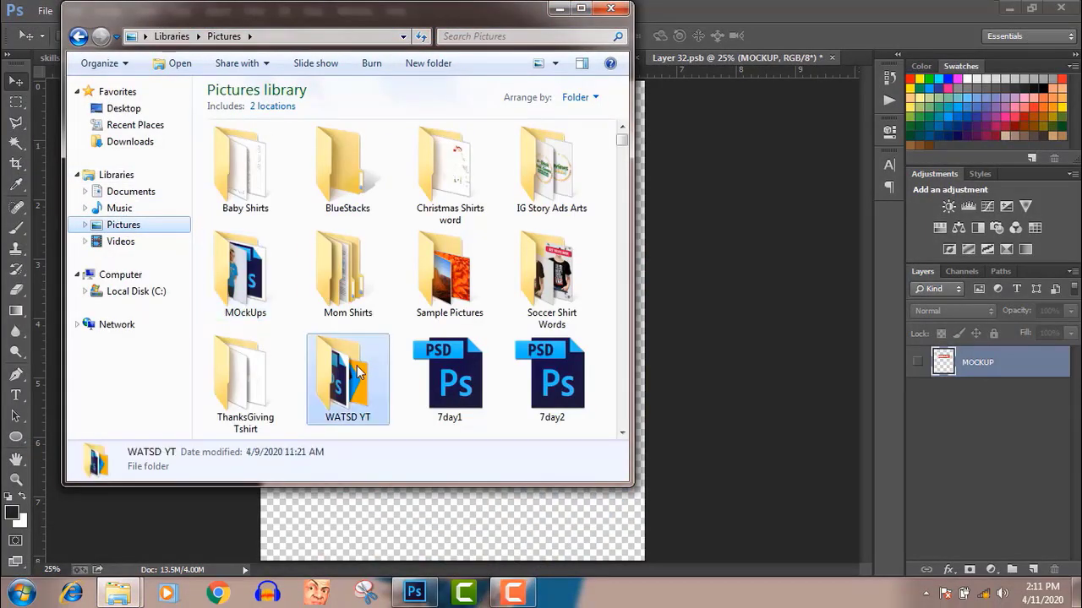
{"action": "type", "text": "sk"}
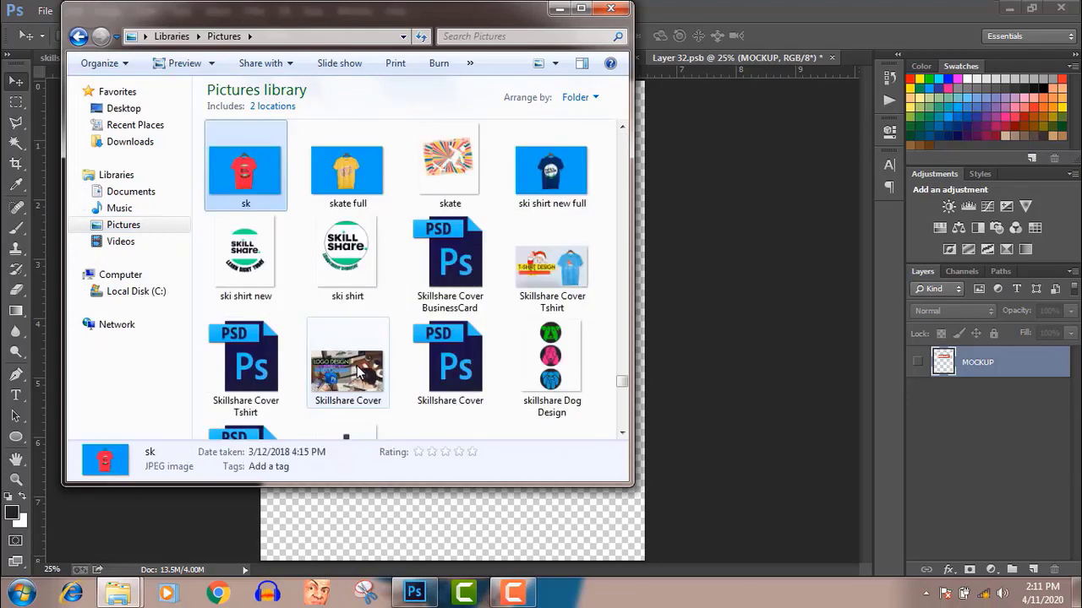
{"action": "left_click", "coordinate": [350, 433]}
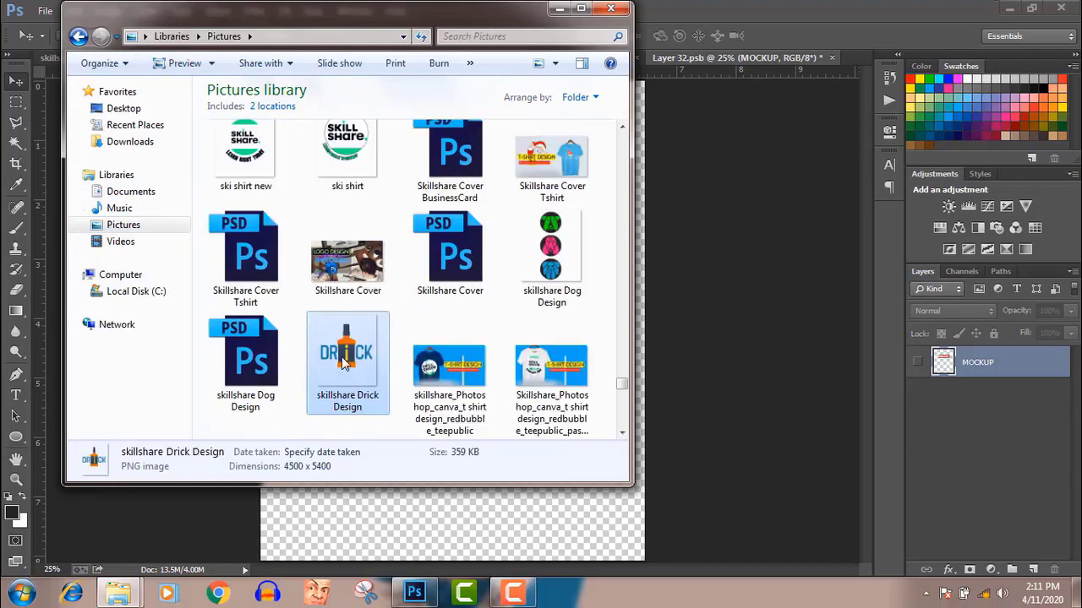
{"action": "left_click_drag", "start_coordinate": [344, 362], "coordinate": [467, 521]}
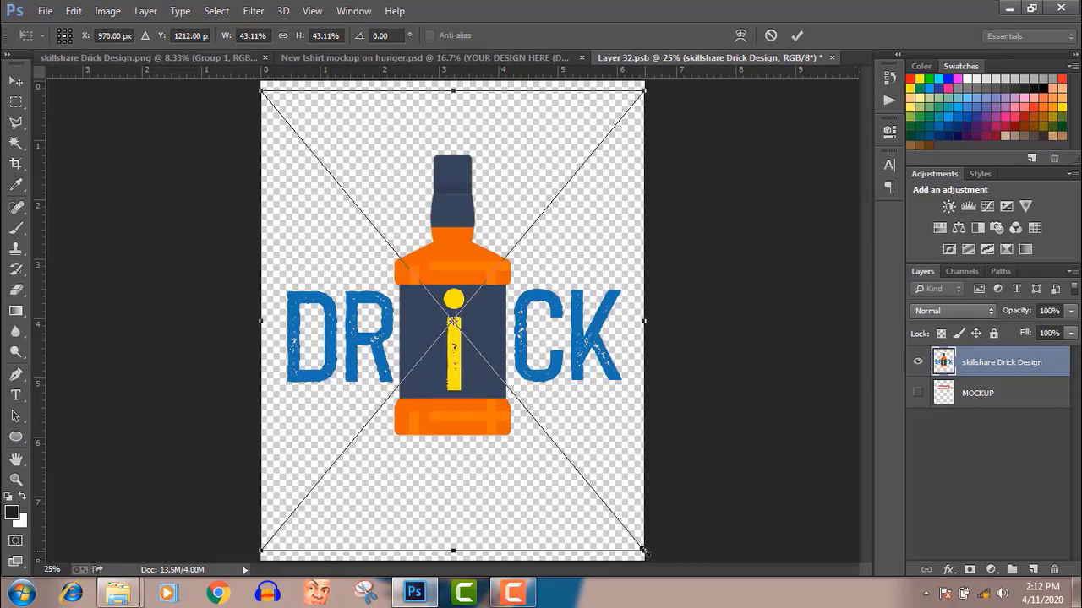
Scale the placed Drick design down around its centre to about 26.6% and commit the placement
{"action": "left_click_drag", "start_coordinate": [644, 551], "coordinate": [567, 466]}
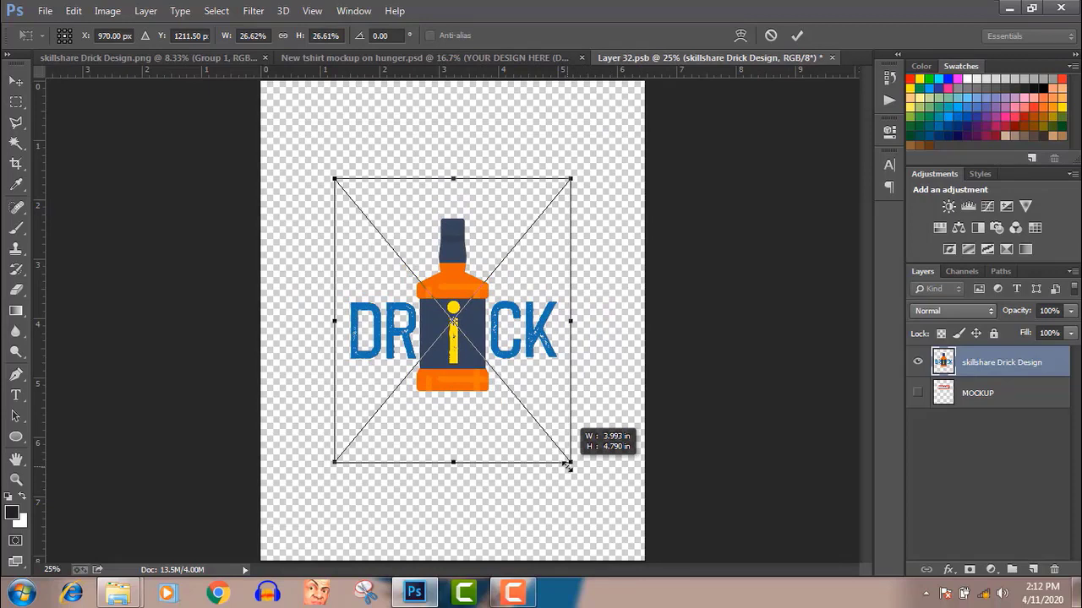
{"action": "left_click_drag", "start_coordinate": [567, 466], "coordinate": [567, 465]}
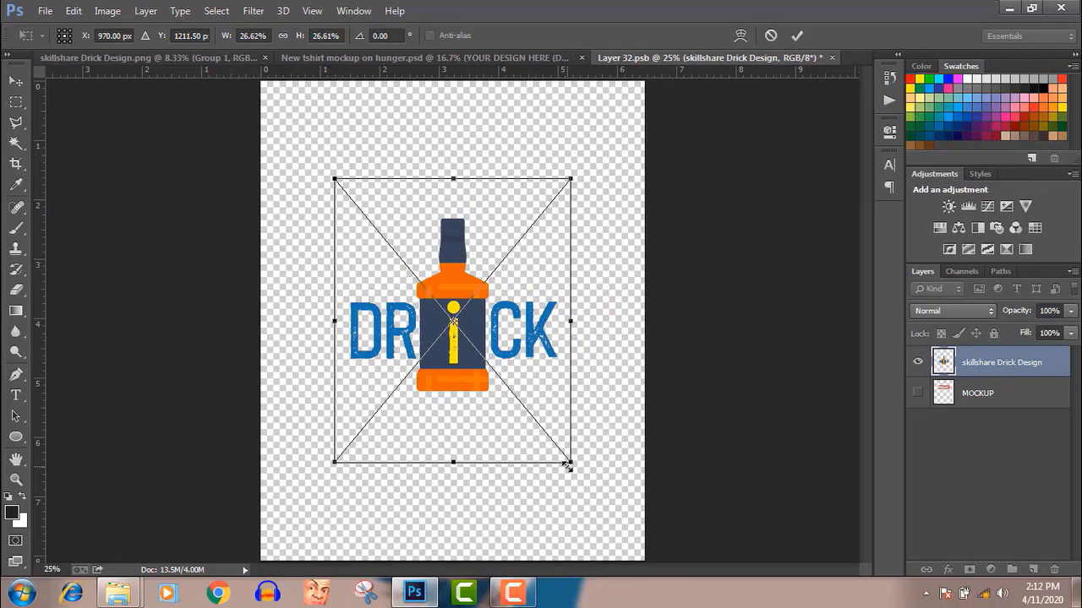
{"action": "key", "text": "Return"}
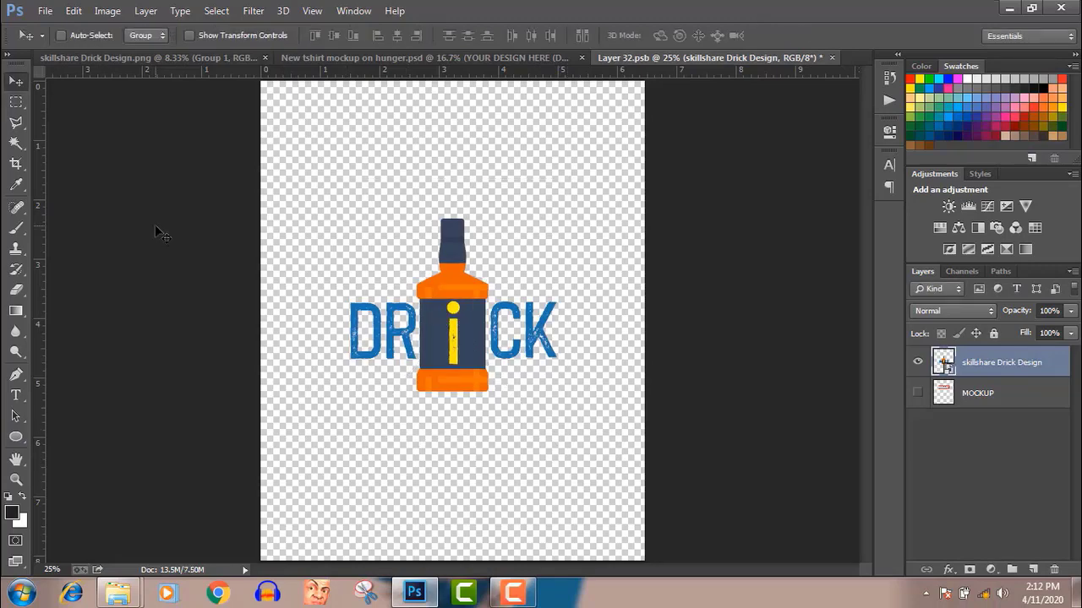
Save the smart object's document and return to the New tshirt mockup on hunger document
{"action": "left_click", "coordinate": [44, 12]}
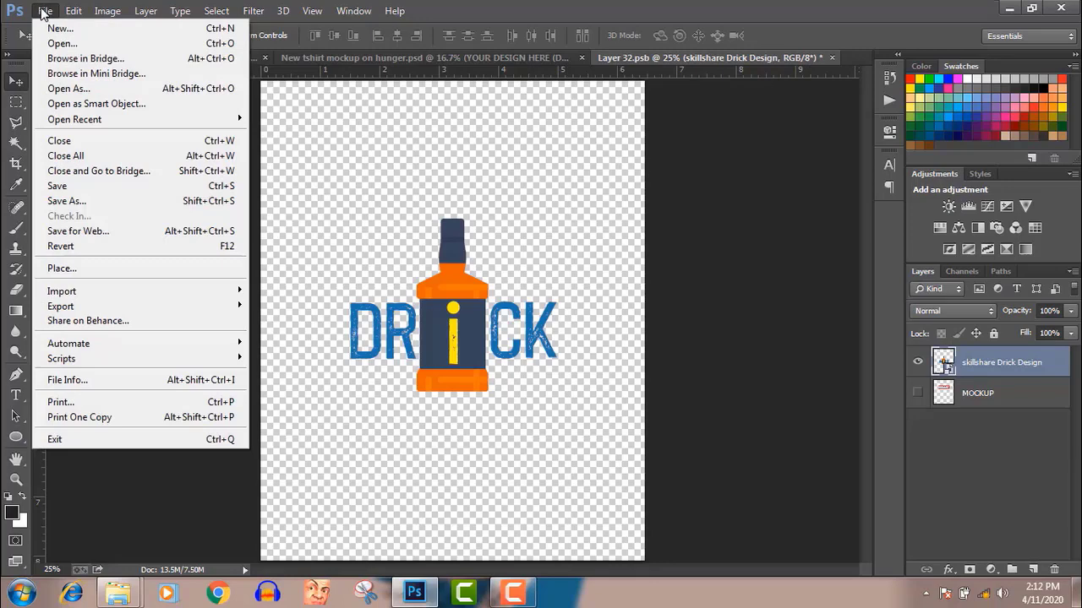
{"action": "left_click", "coordinate": [65, 185]}
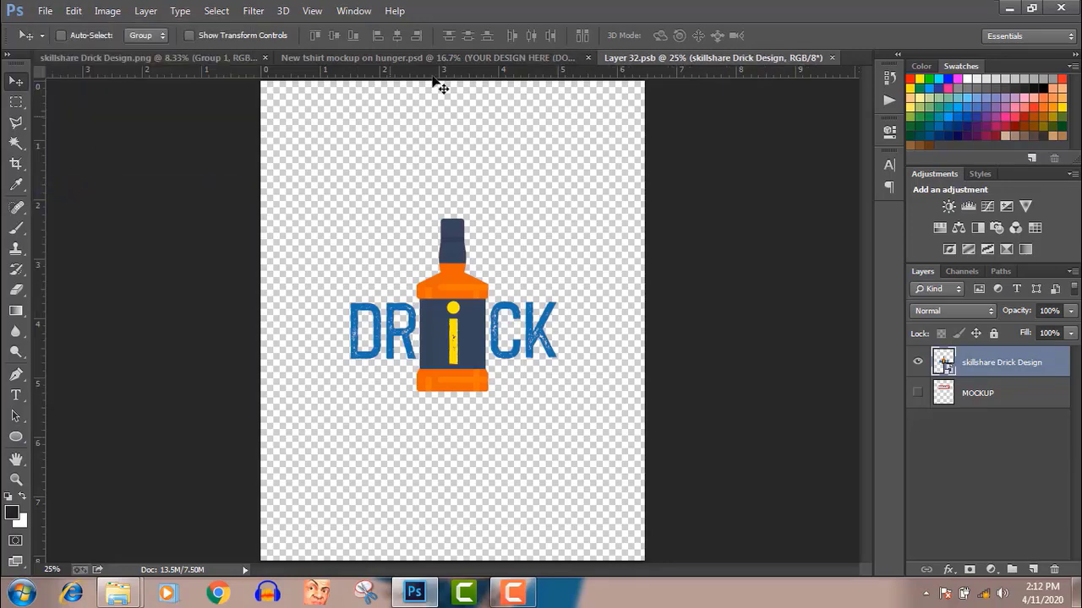
{"action": "left_click", "coordinate": [460, 58]}
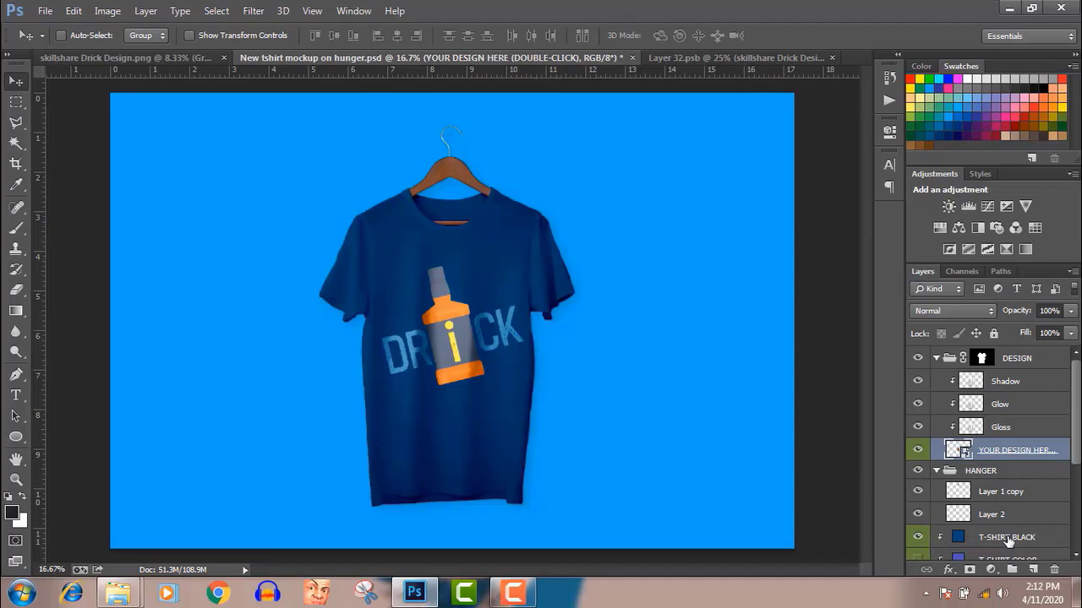
Change the T-SHIRT BLACK fill layer's colour to light blue d2e8f9
{"action": "double_click", "coordinate": [957, 541]}
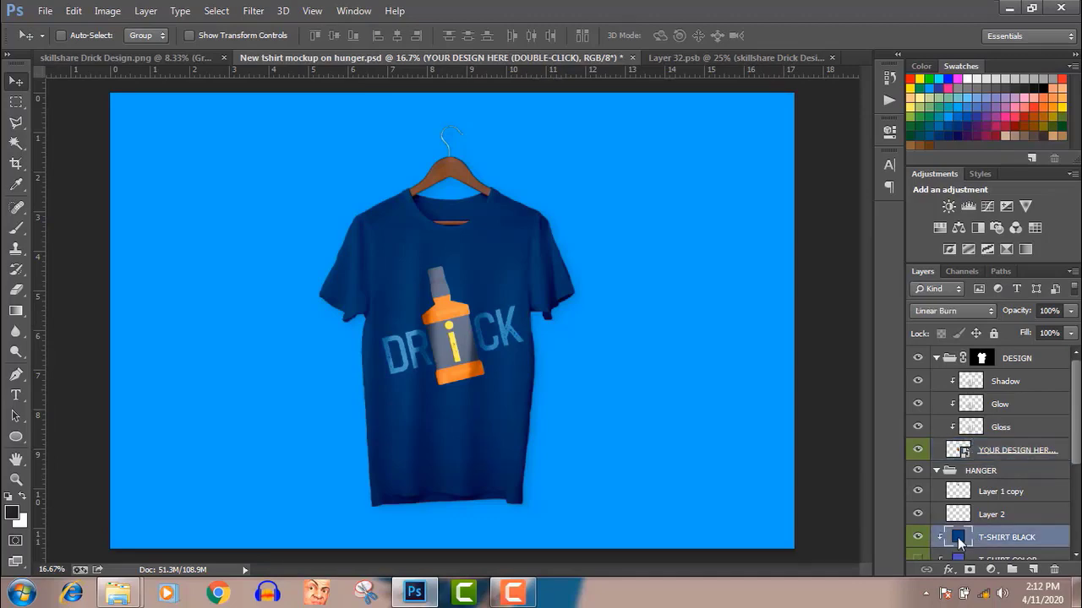
{"action": "left_click", "coordinate": [886, 407]}
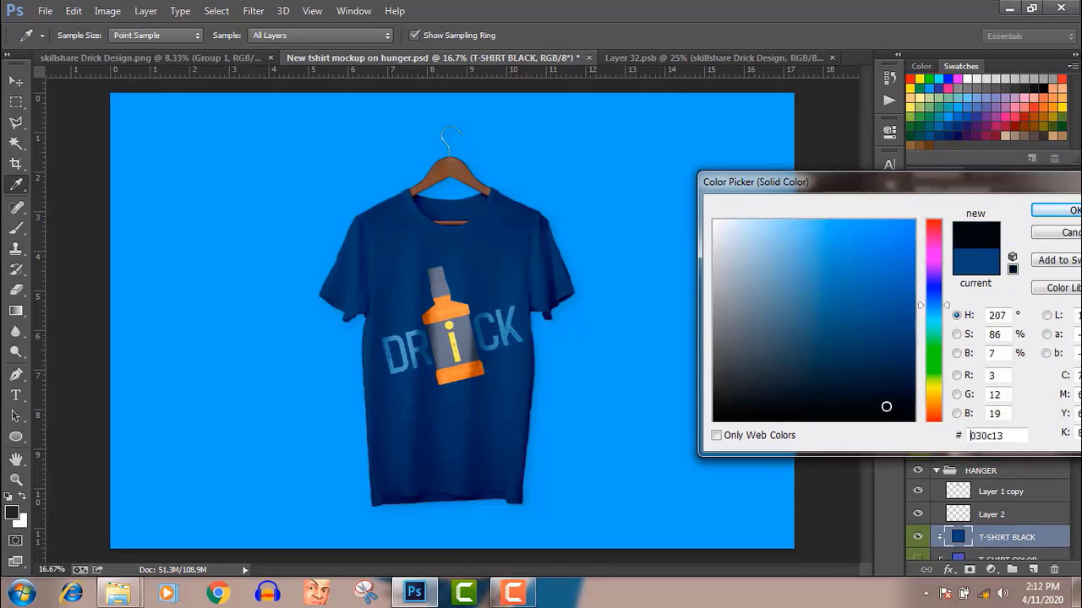
{"action": "left_click", "coordinate": [846, 405]}
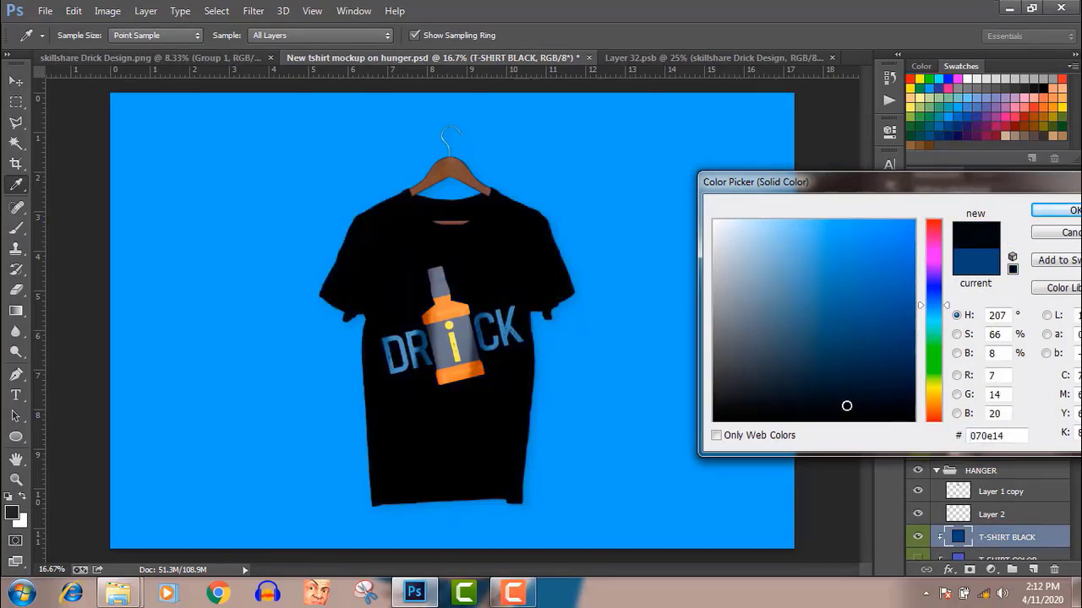
{"action": "left_click", "coordinate": [777, 368]}
{"action": "left_click", "coordinate": [745, 257]}
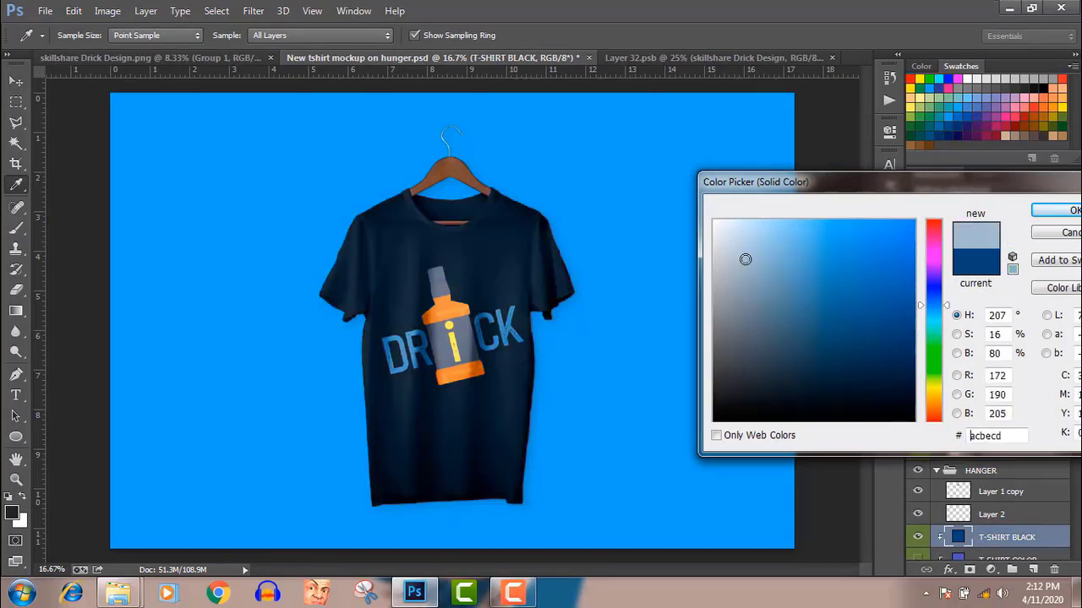
{"action": "left_click", "coordinate": [736, 245]}
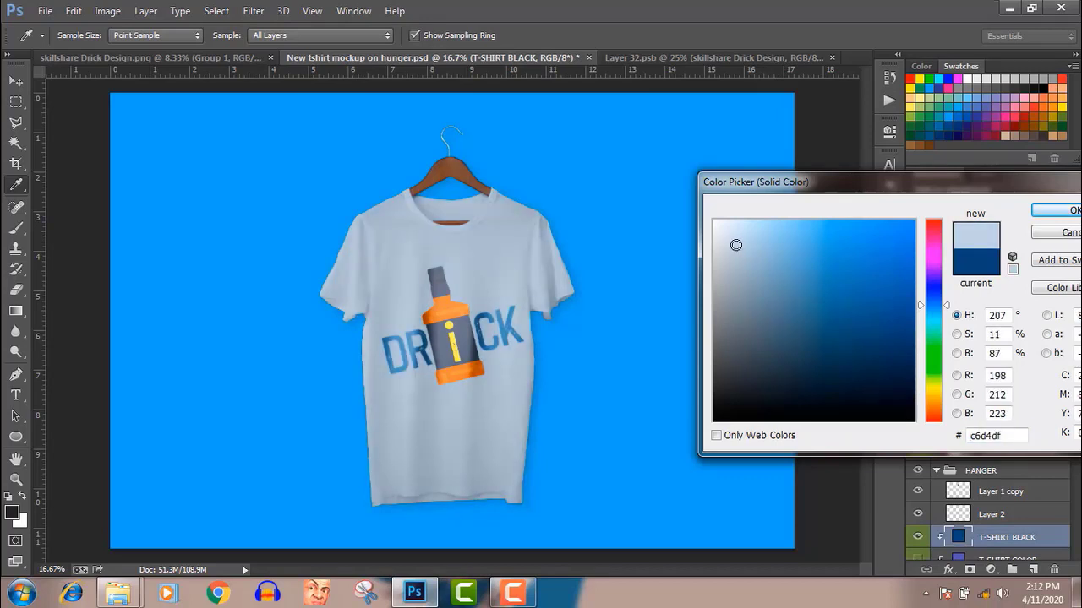
{"action": "left_click", "coordinate": [729, 239]}
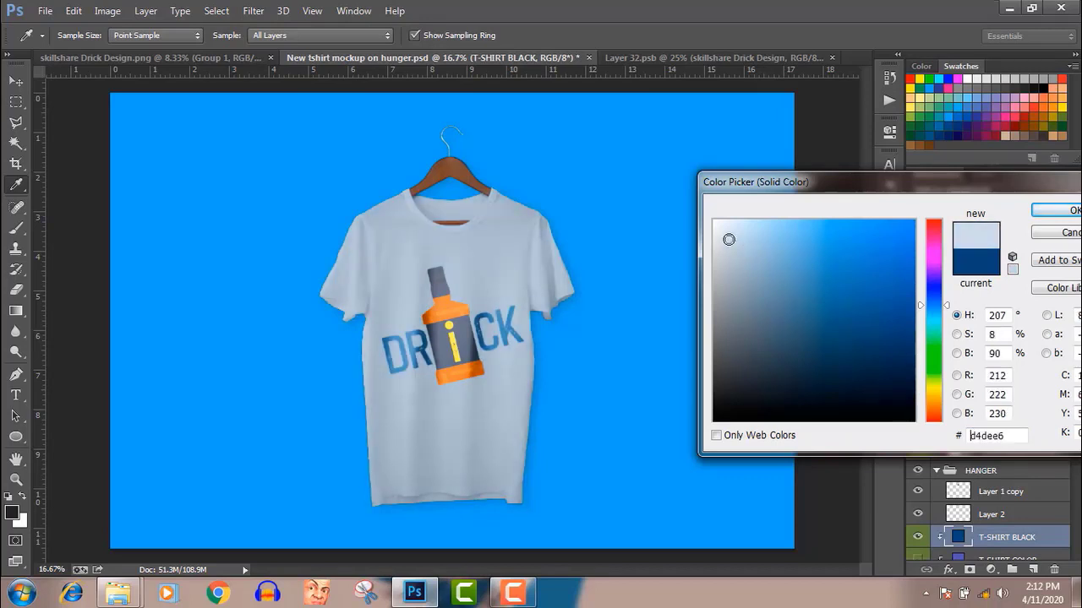
{"action": "left_click", "coordinate": [723, 233]}
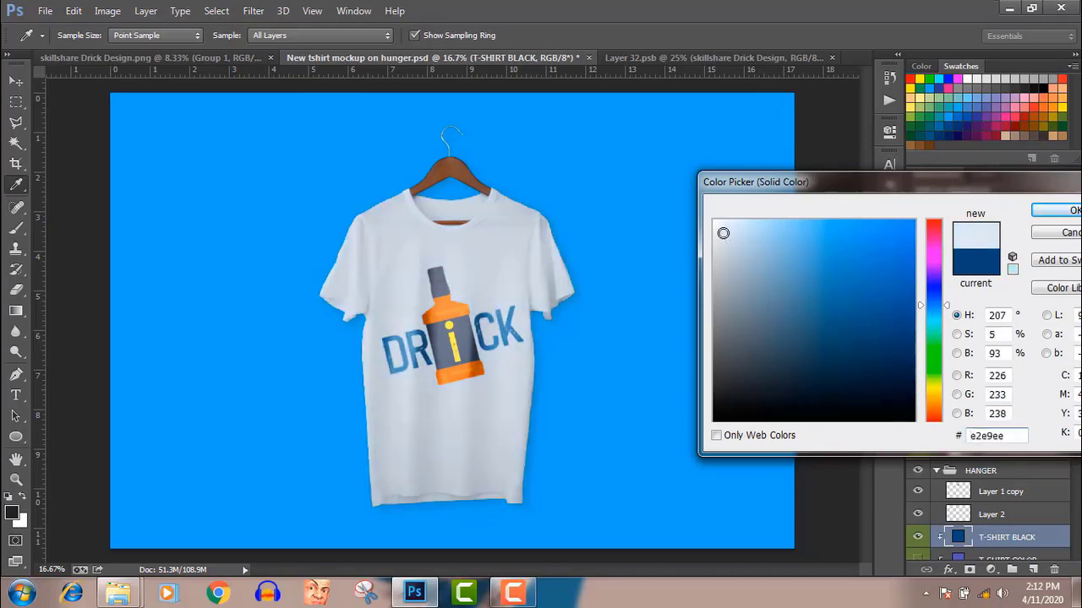
{"action": "left_click", "coordinate": [745, 224]}
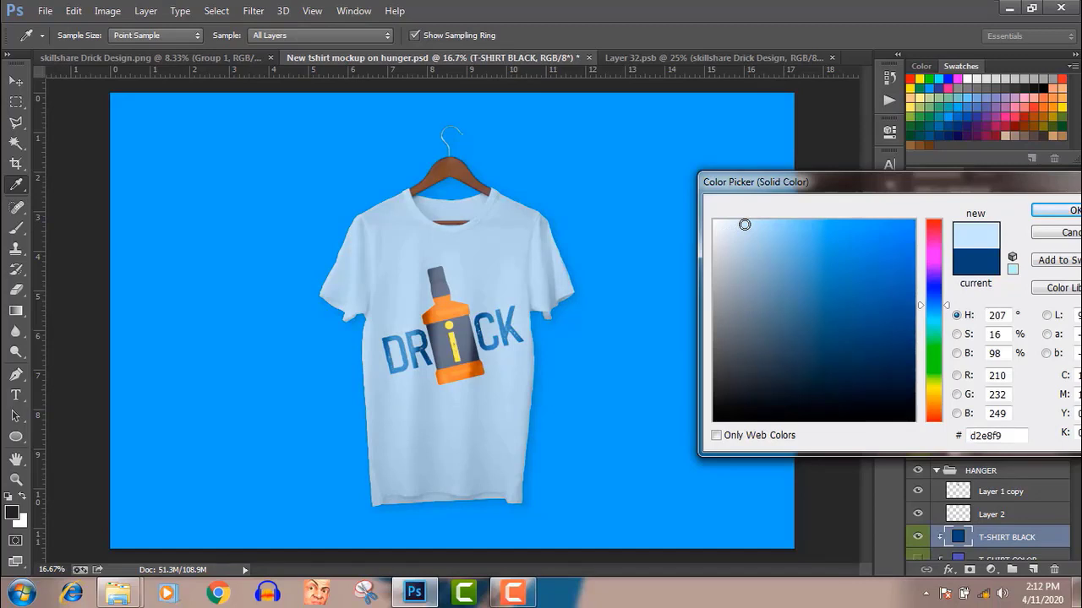
{"action": "left_click", "coordinate": [1039, 212]}
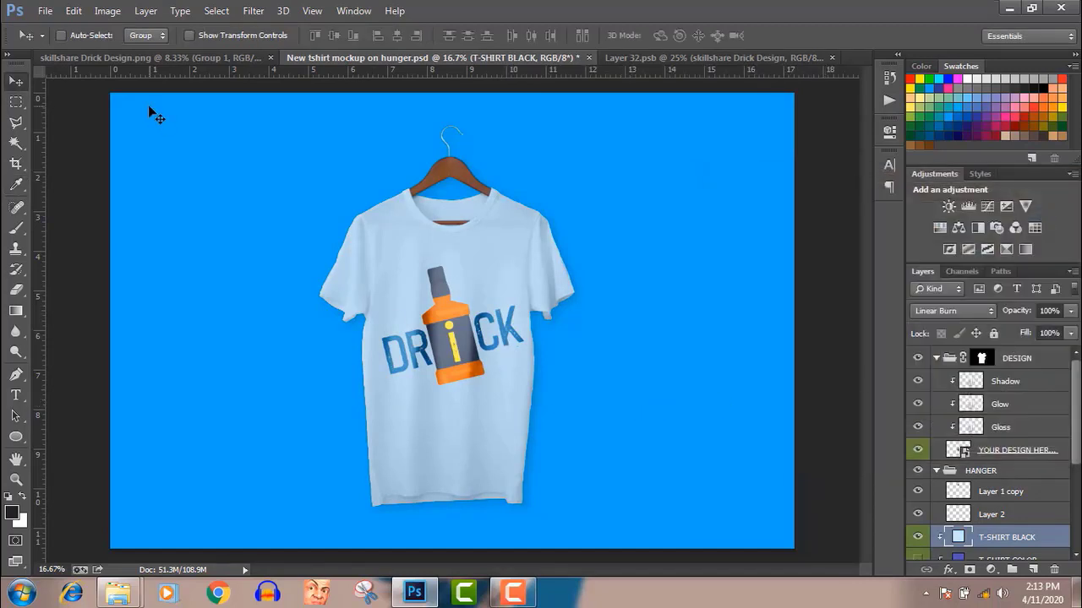
Start saving the T-shirt mockup as a new file, with the Pictures library as its destination
{"action": "left_click", "coordinate": [41, 12]}
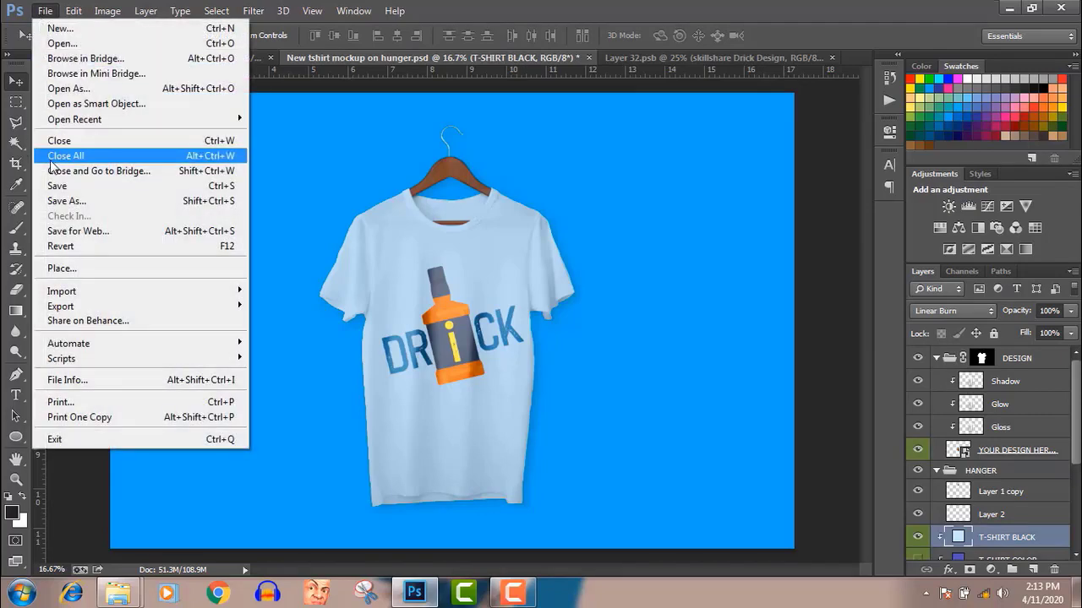
{"action": "left_click", "coordinate": [60, 202]}
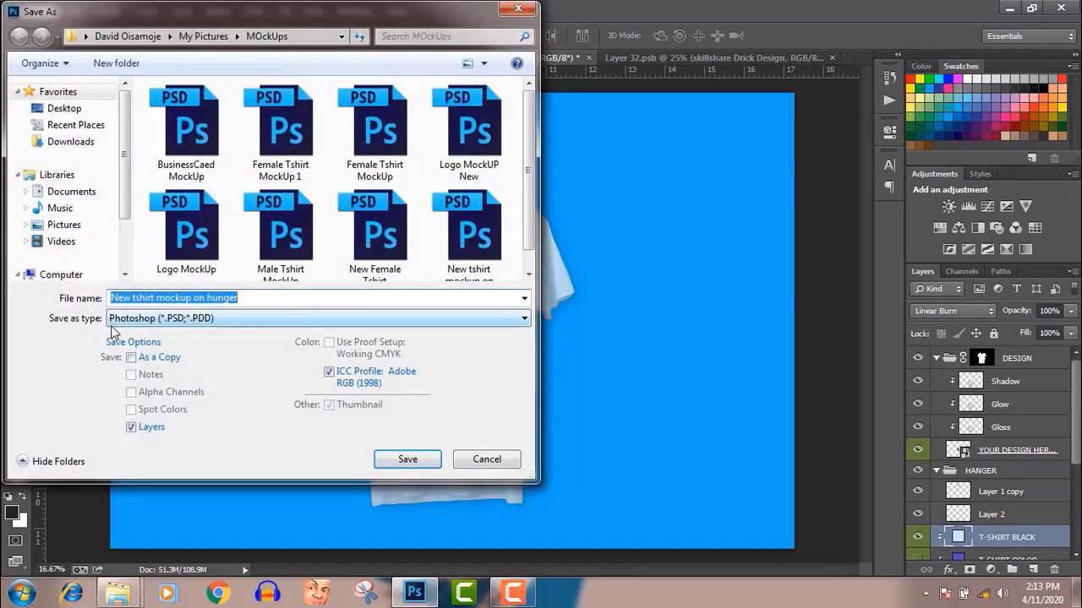
{"action": "left_click", "coordinate": [64, 224]}
Name the file skillshare Drick Design Full, reusing the earlier skillshare Drick Design name without its extension
{"action": "left_click", "coordinate": [142, 299]}
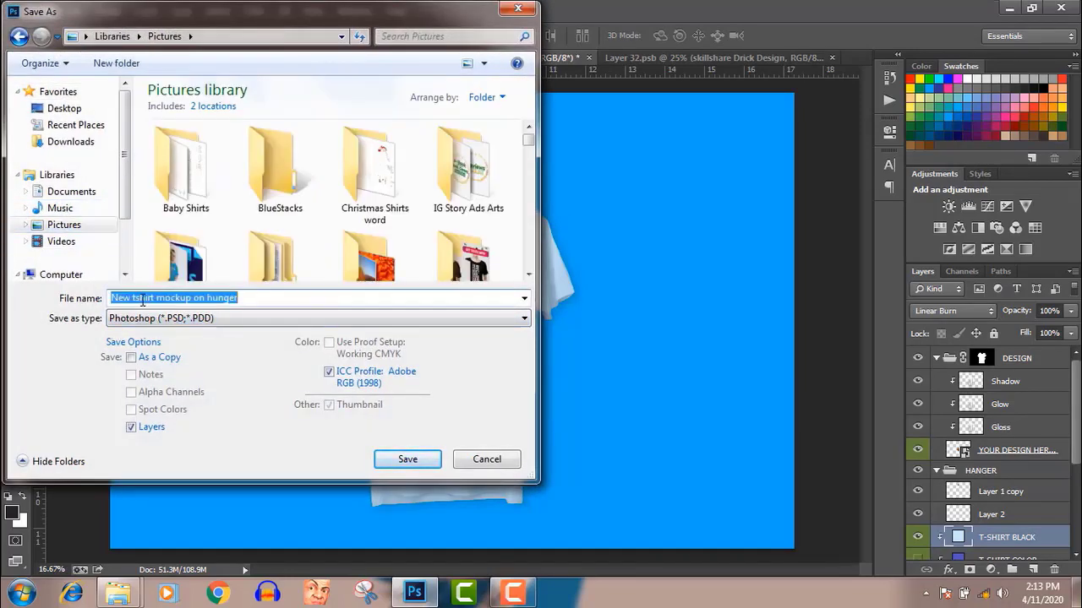
{"action": "type", "text": "SK"}
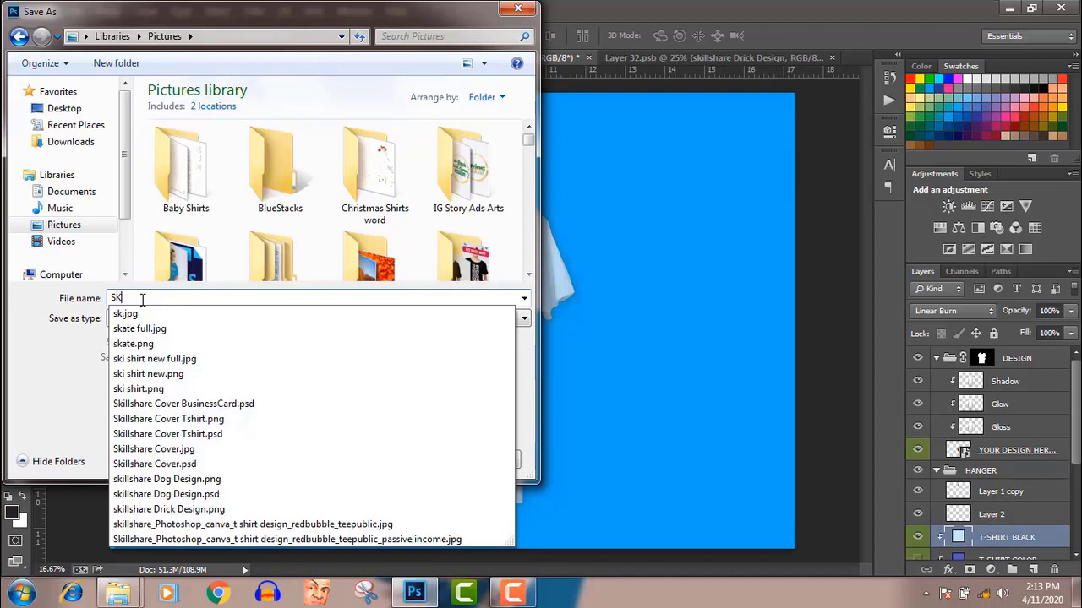
{"action": "key", "text": "Up"}
{"action": "key", "text": "Up"}
{"action": "key", "text": "Up"}
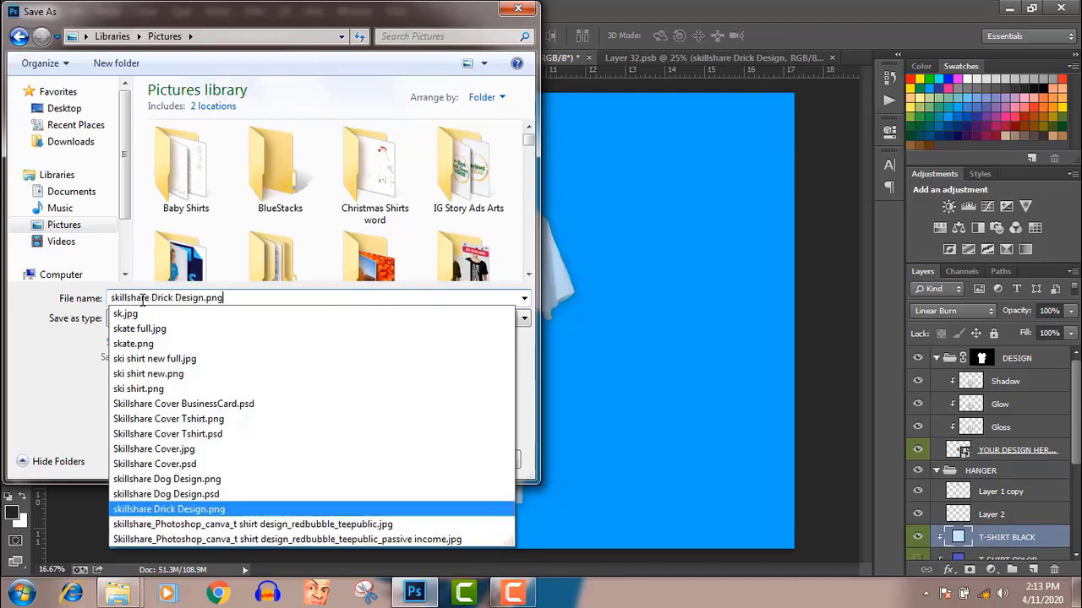
{"action": "key", "text": "BackSpace"}
{"action": "key", "text": "BackSpace"}
{"action": "key", "text": "BackSpace"}
{"action": "key", "text": "BackSpace"}
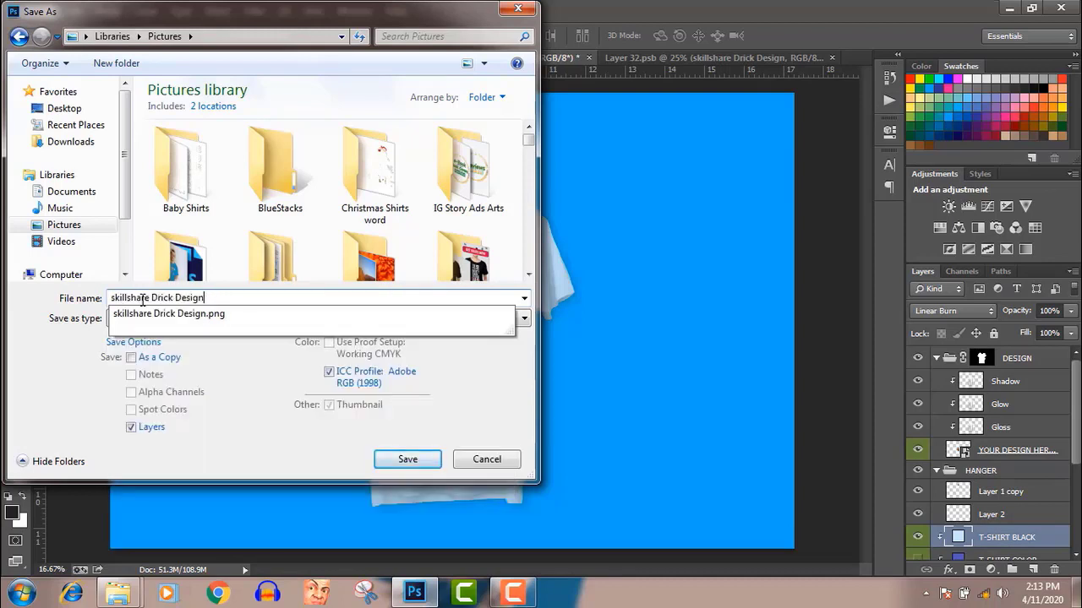
{"action": "type", "text": "F"}
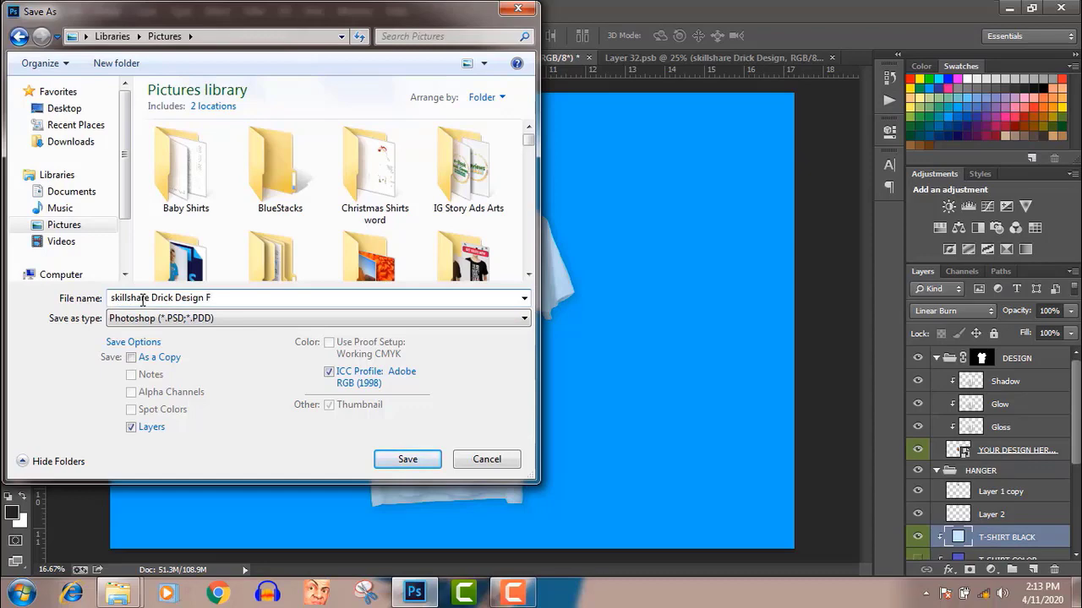
{"action": "type", "text": "ull"}
Set the file format to JPEG and save the mockup at maximum quality 12 with the Baseline ("Standard") option
{"action": "left_click", "coordinate": [144, 318]}
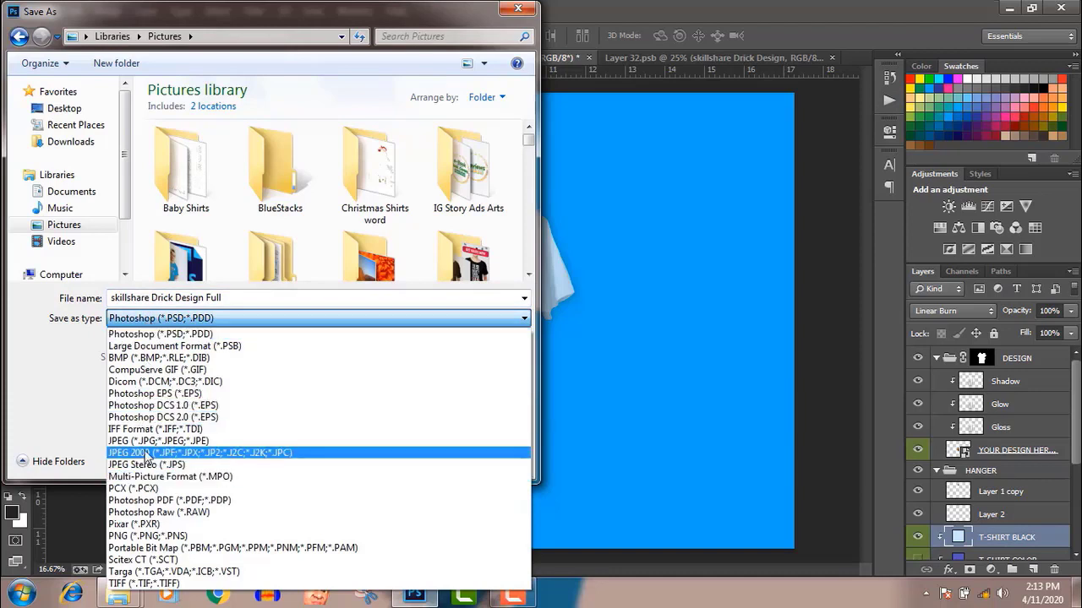
{"action": "left_click", "coordinate": [145, 441]}
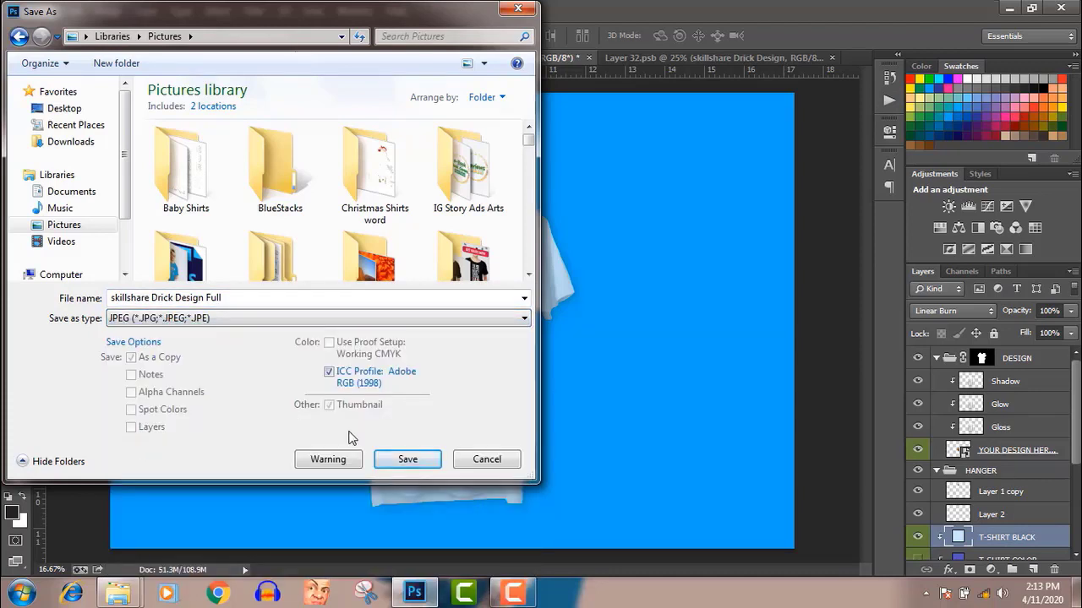
{"action": "left_click", "coordinate": [408, 459]}
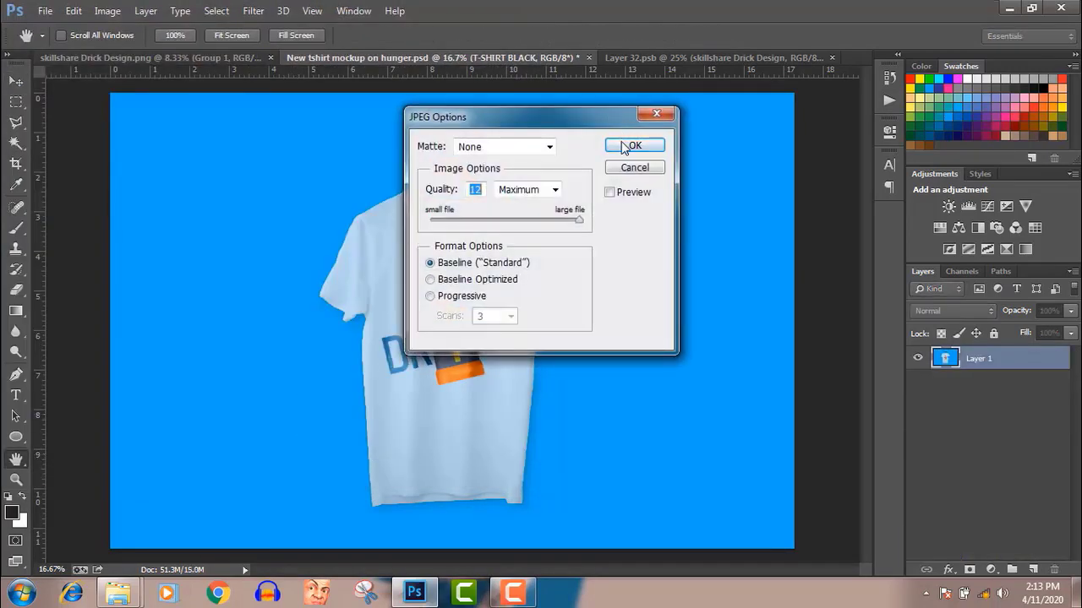
{"action": "left_click", "coordinate": [623, 147]}
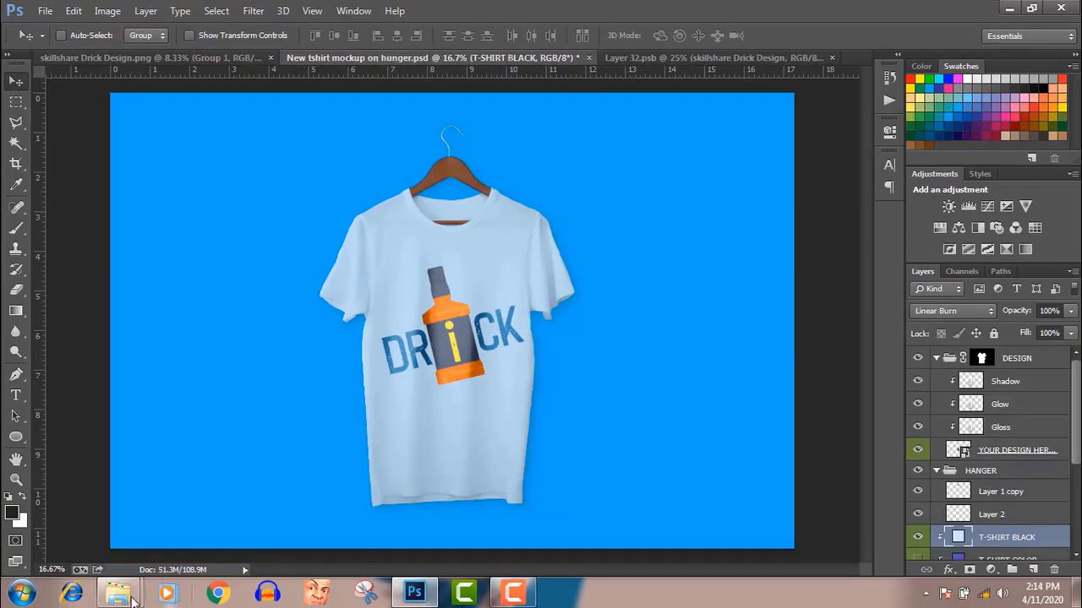
View the exported skillshare Drick Design Full image from the Pictures library in Windows Photo Viewer, then return to the mockup in Photoshop
{"action": "mouse_move", "coordinate": [131, 599]}
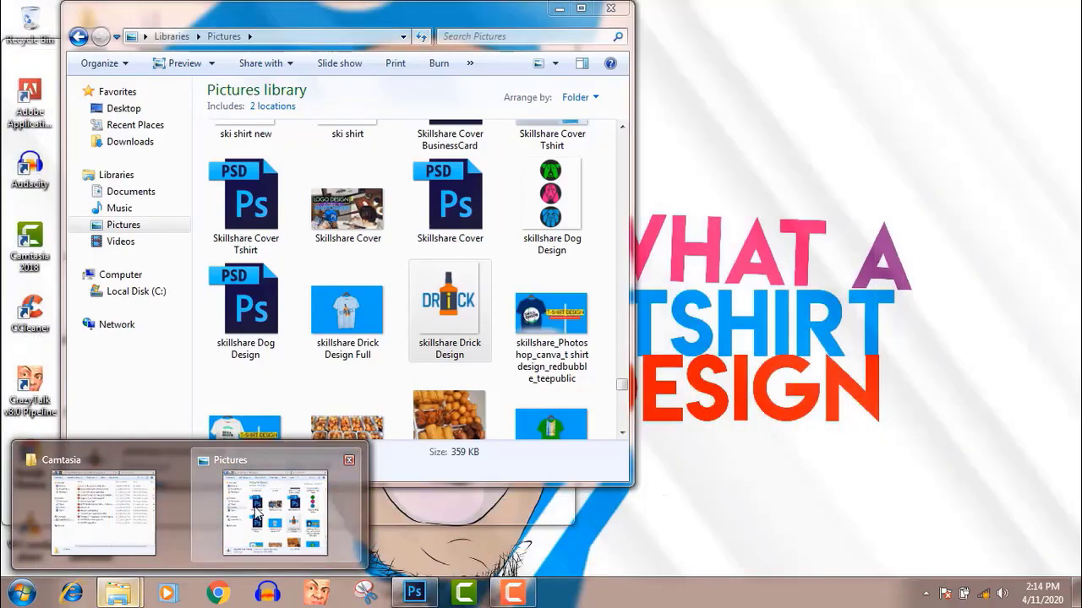
{"action": "left_click", "coordinate": [274, 522]}
{"action": "mouse_move", "coordinate": [342, 329]}
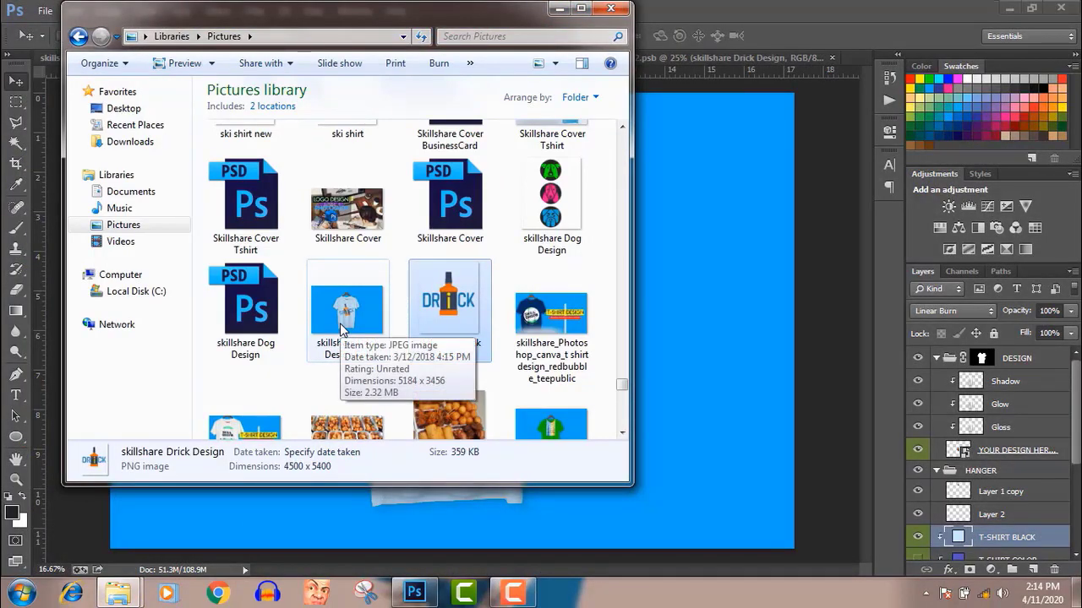
{"action": "double_click", "coordinate": [342, 330]}
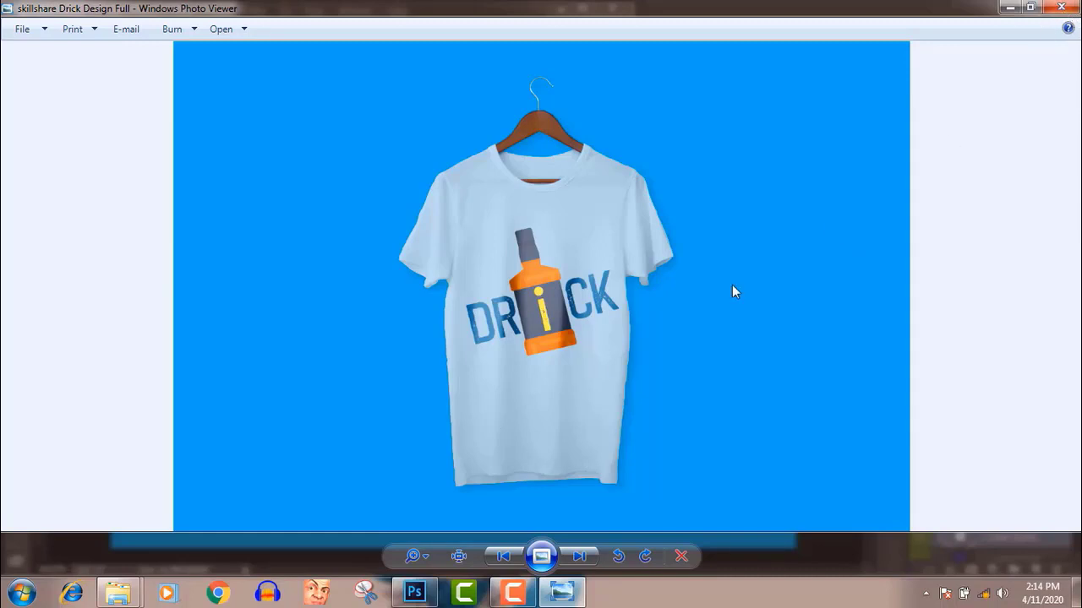
{"action": "left_click", "coordinate": [1058, 8]}
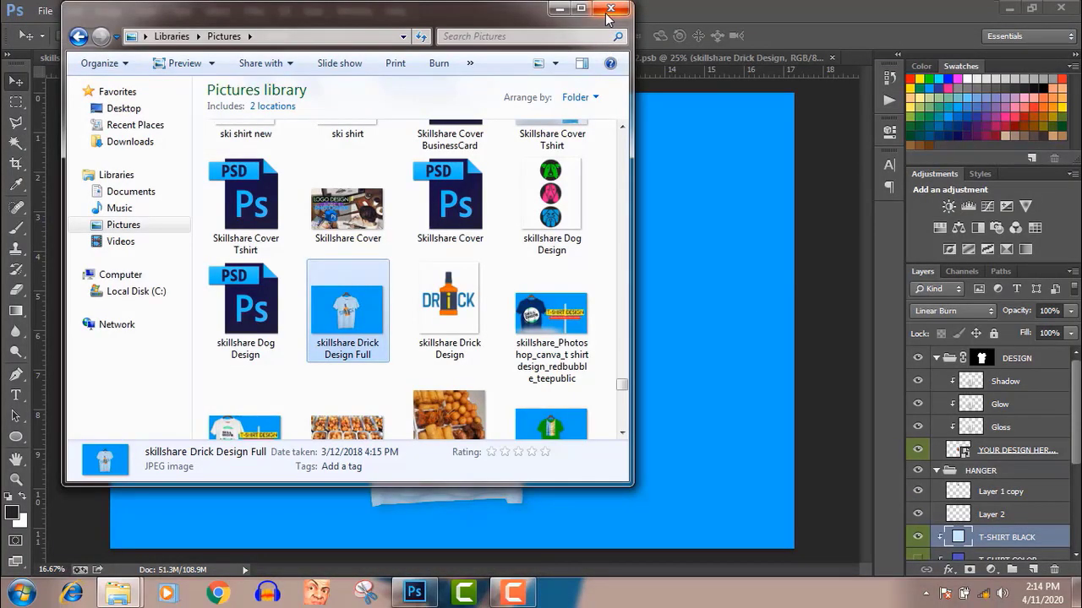
{"action": "left_click", "coordinate": [831, 201]}
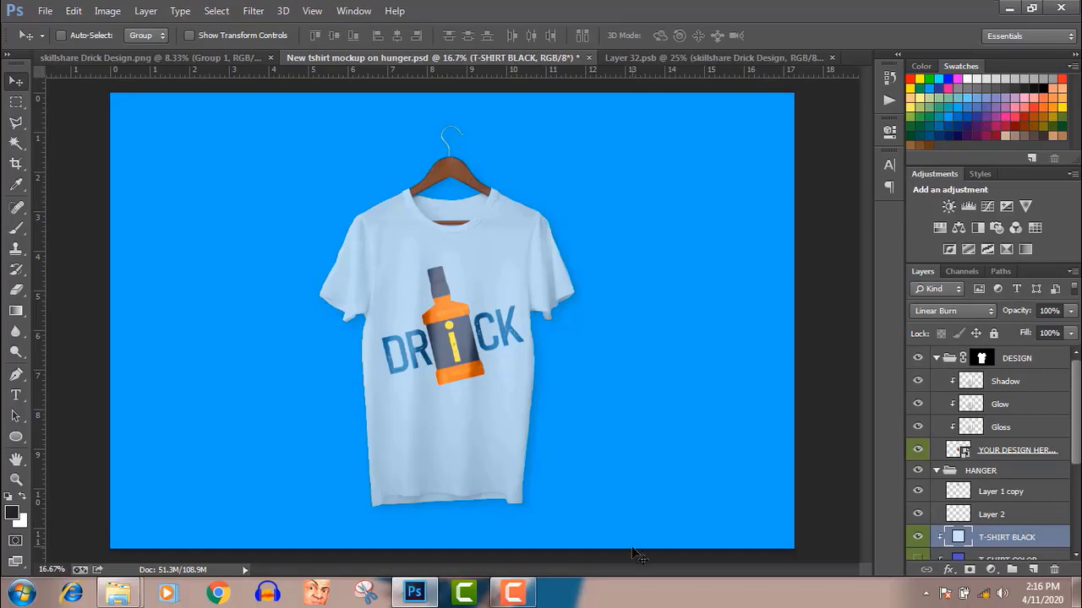
{"action": "left_click", "coordinate": [526, 596]}
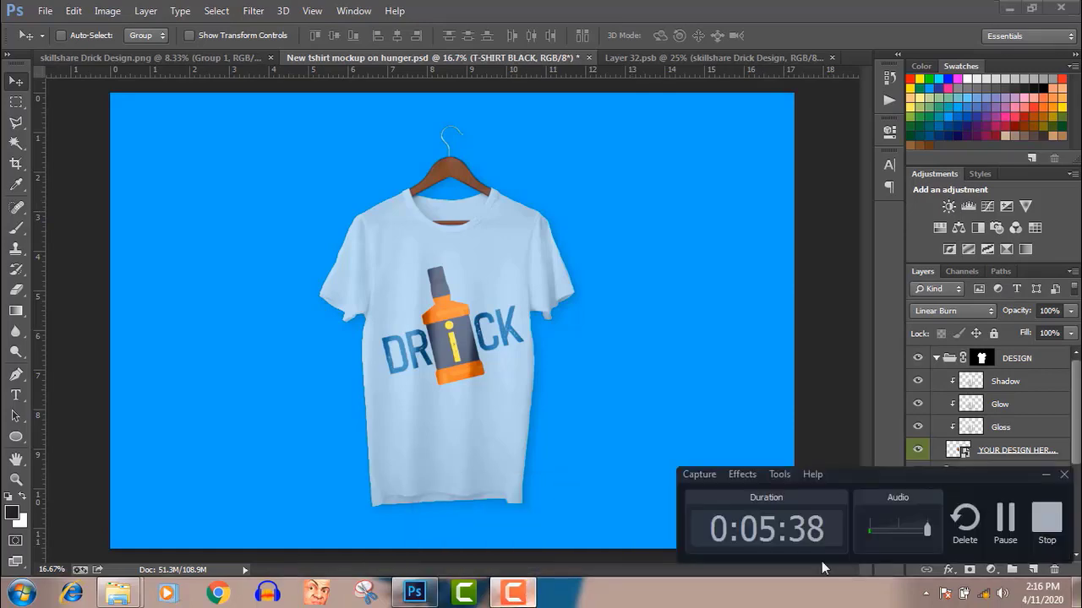